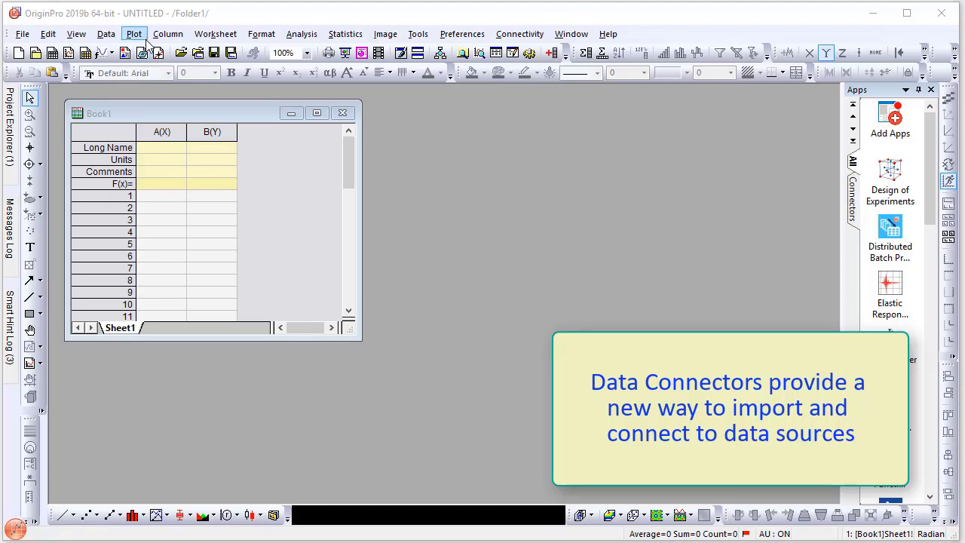
- Browse the data import options and view the available data connectors
{"action": "left_click", "coordinate": [106, 34]}
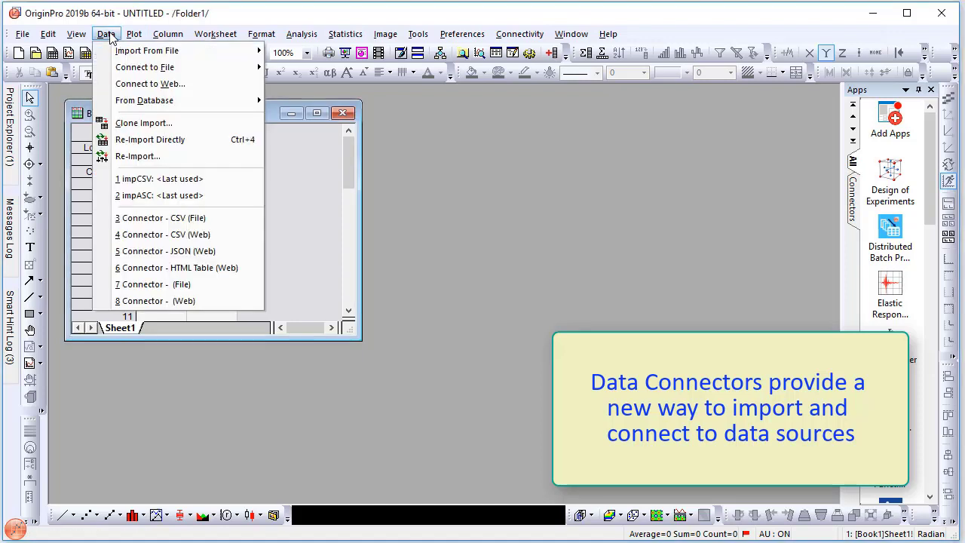
{"action": "mouse_move", "coordinate": [124, 70]}
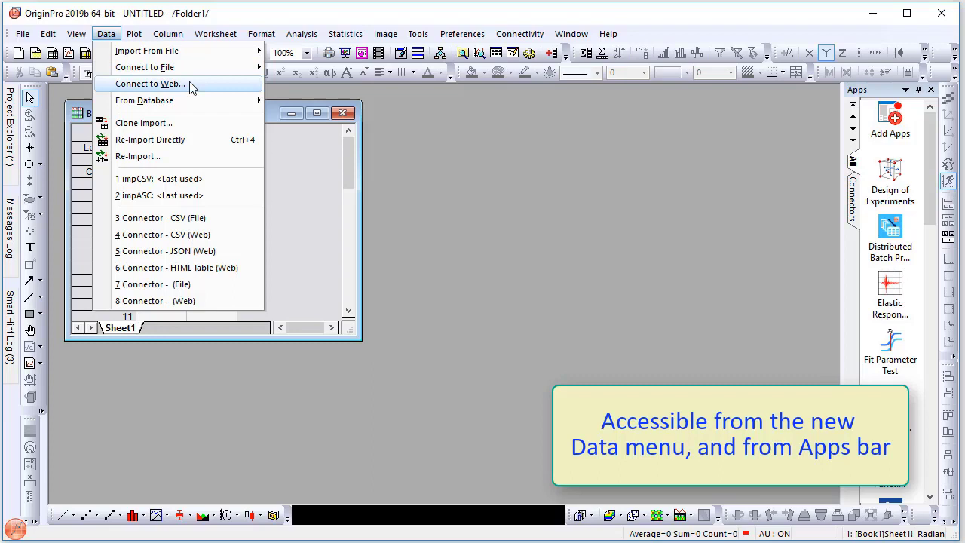
{"action": "left_click", "coordinate": [829, 190]}
{"action": "left_click", "coordinate": [850, 203]}
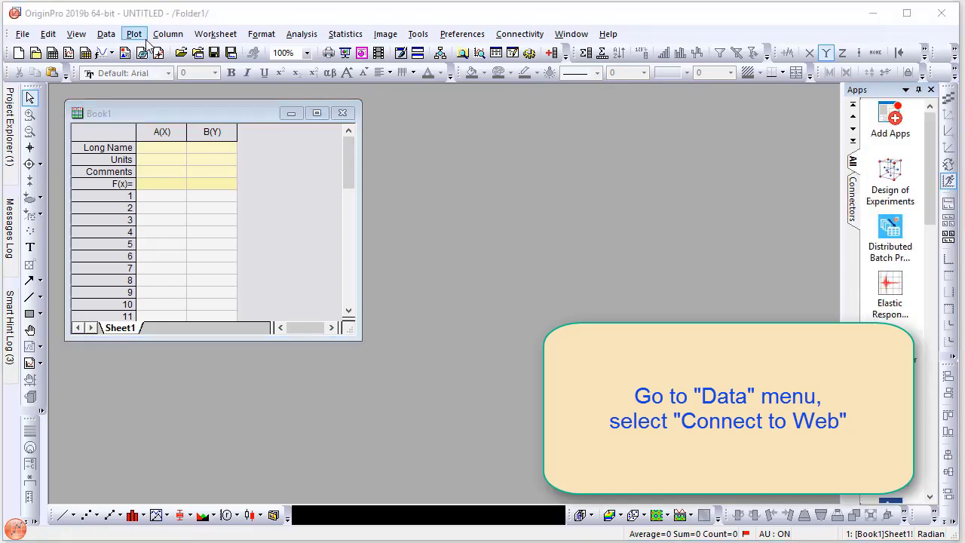
- Start Connect to Web and locate Wikipedia's 'Most densely populated countries' table on the World population page
{"action": "left_click", "coordinate": [107, 34]}
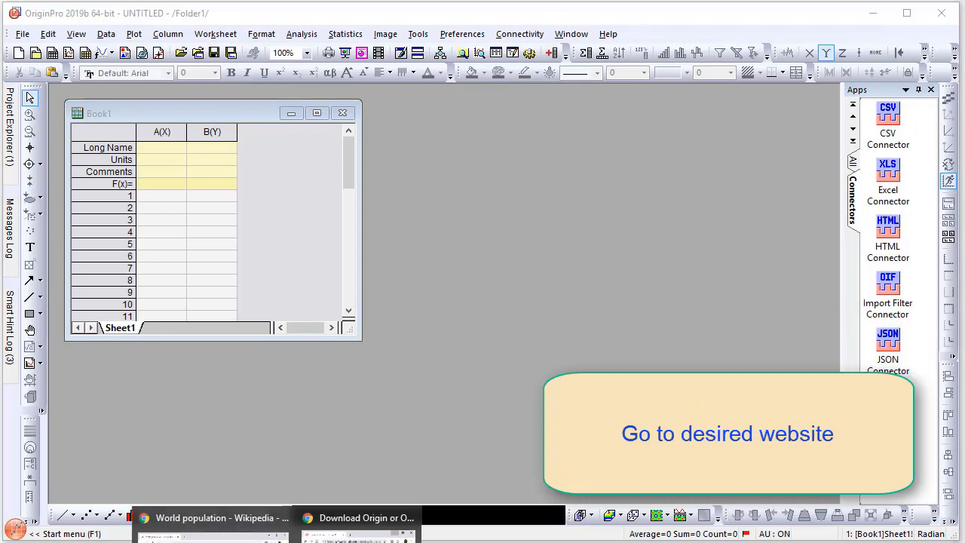
{"action": "left_click", "coordinate": [212, 518]}
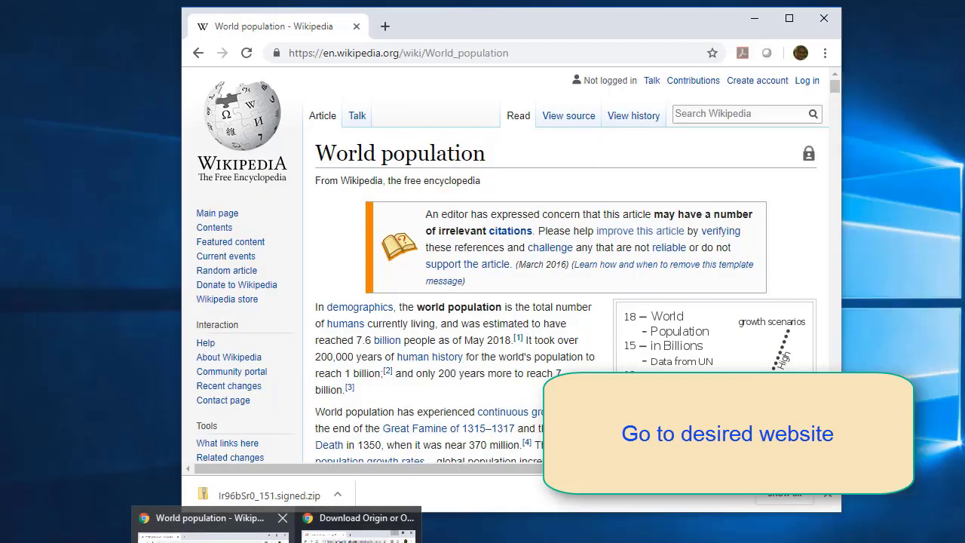
{"action": "scroll", "coordinate": [480, 374], "scroll_direction": "down", "scroll_amount": 5}
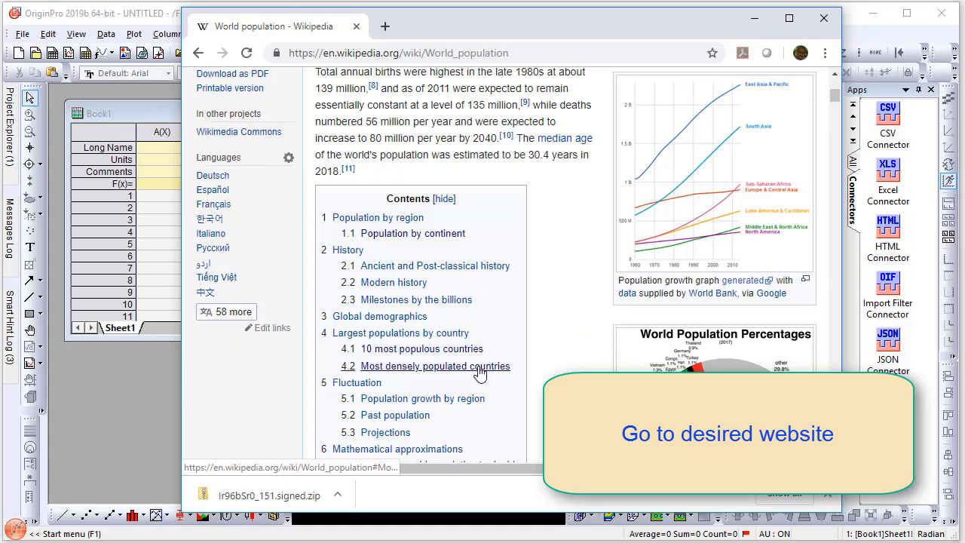
{"action": "left_click", "coordinate": [480, 370]}
{"action": "scroll", "coordinate": [543, 303], "scroll_direction": "down", "scroll_amount": 2}
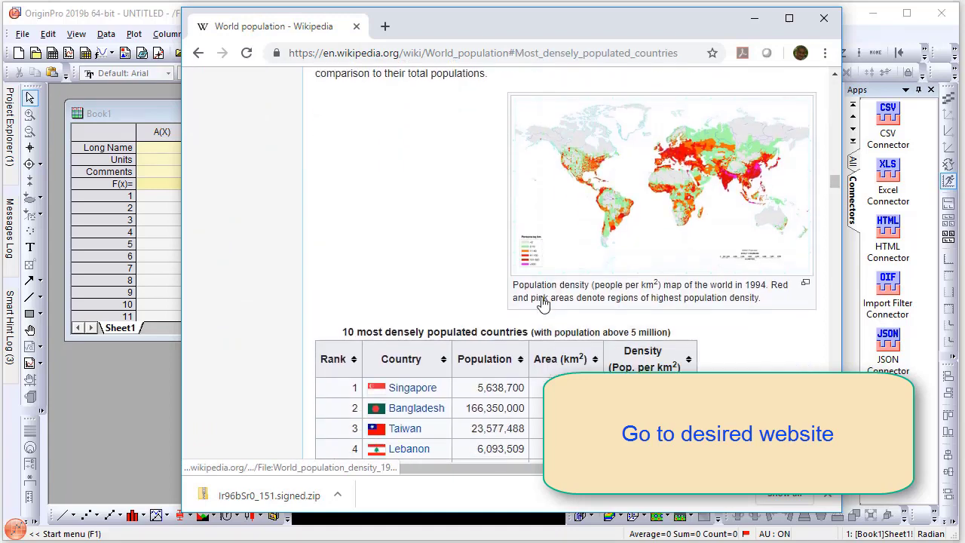
{"action": "scroll", "coordinate": [543, 303], "scroll_direction": "down", "scroll_amount": 1}
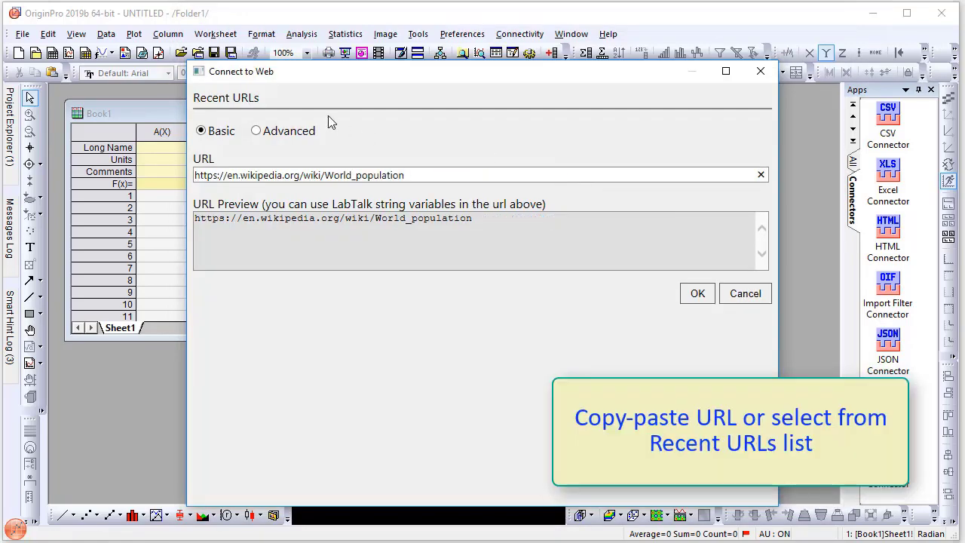
- Connect to the recent World_population URL, import table _6 into Book1, and enlarge the window
{"action": "left_click", "coordinate": [249, 97]}
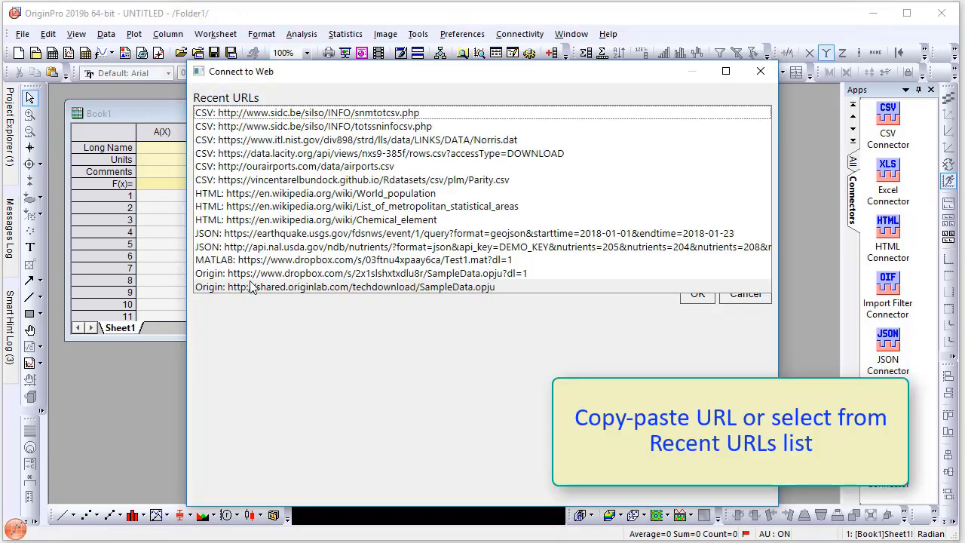
{"action": "left_click", "coordinate": [252, 384]}
{"action": "left_click", "coordinate": [695, 293]}
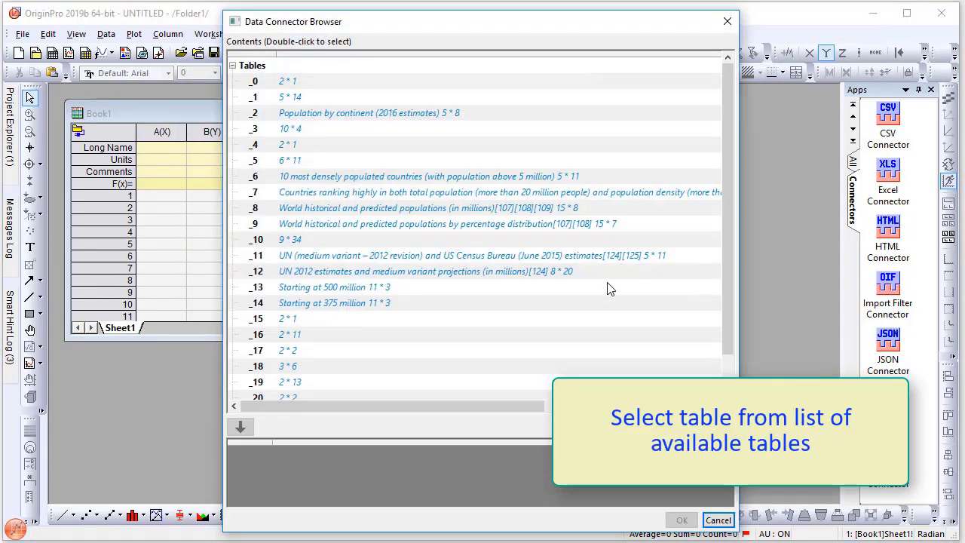
{"action": "double_click", "coordinate": [422, 176]}
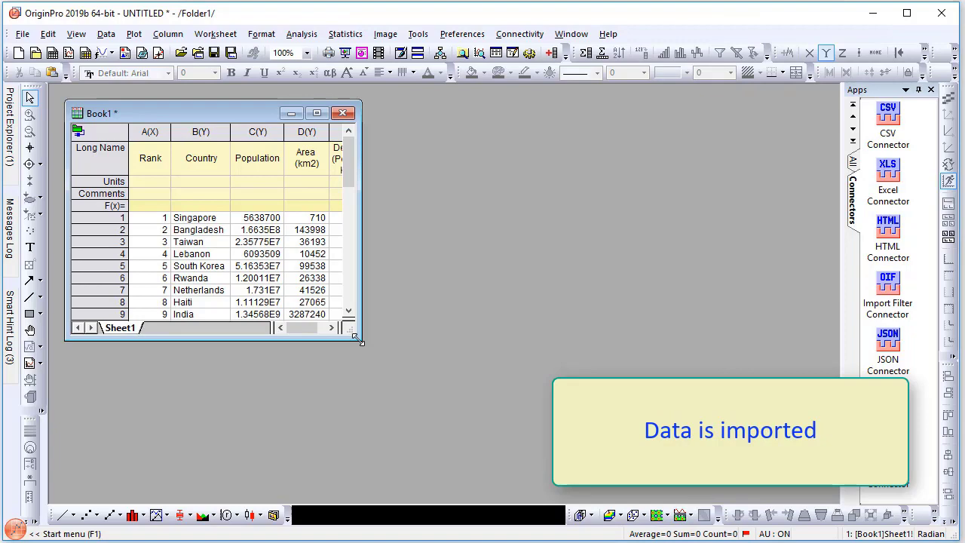
{"action": "left_click_drag", "start_coordinate": [359, 341], "coordinate": [497, 414]}
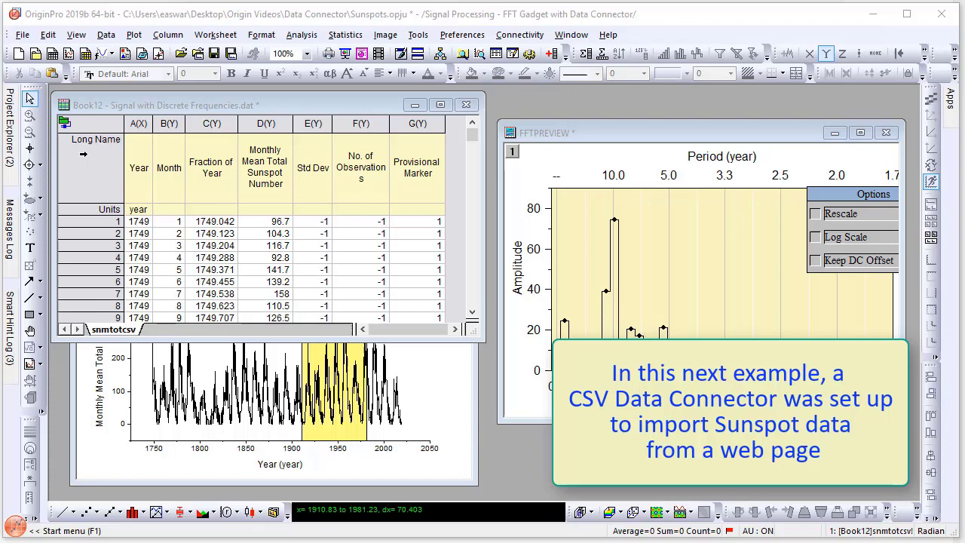
- On Graph1, drag the yellow FFT gadget region left to span roughly 1828–1898
{"action": "mouse_move", "coordinate": [67, 127]}
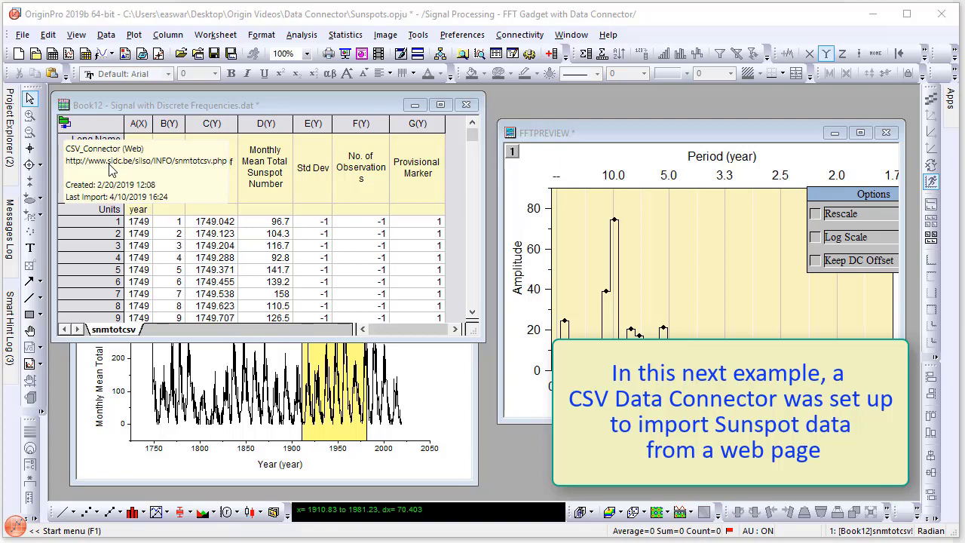
{"action": "left_click", "coordinate": [448, 393]}
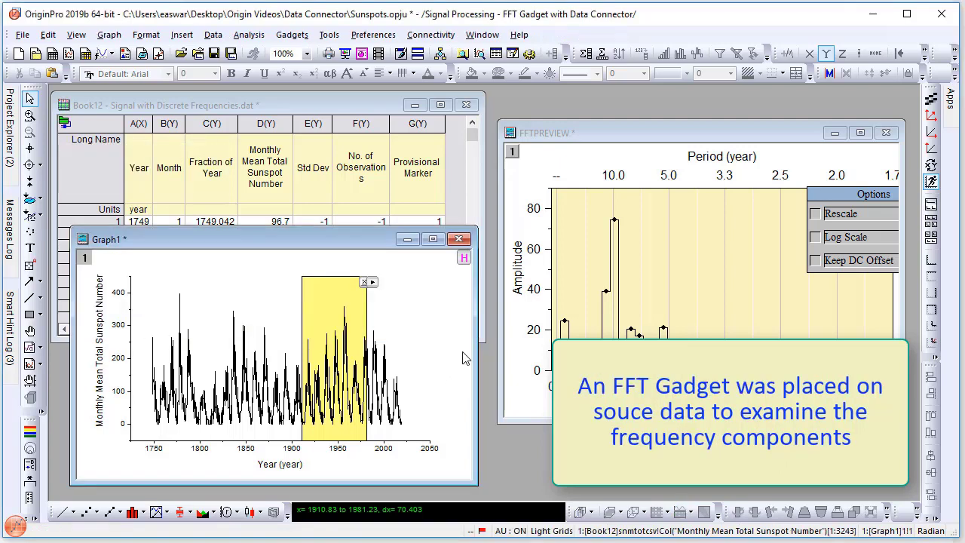
{"action": "left_click", "coordinate": [596, 136]}
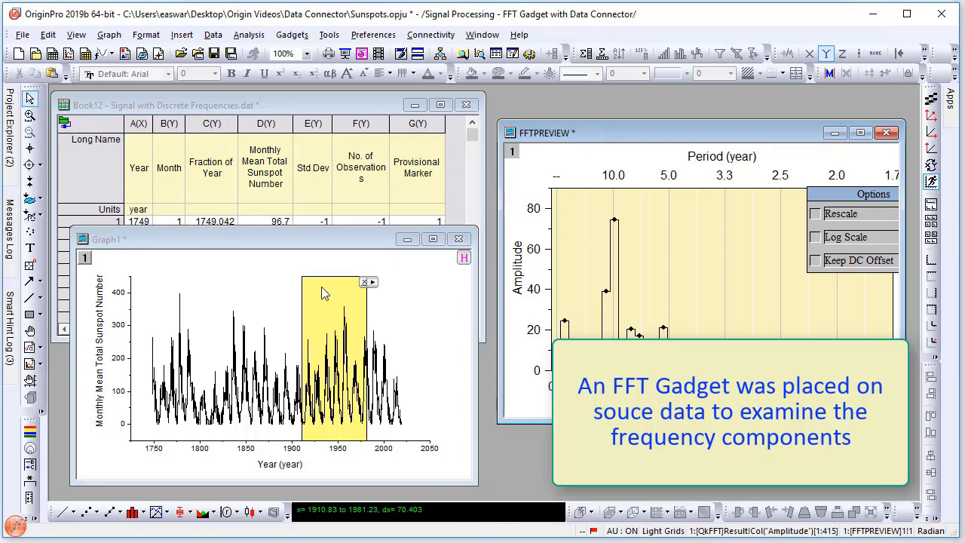
{"action": "left_click_drag", "start_coordinate": [323, 291], "coordinate": [247, 283]}
- Save the project as Sunspots and reopen it
{"action": "left_click", "coordinate": [22, 35]}
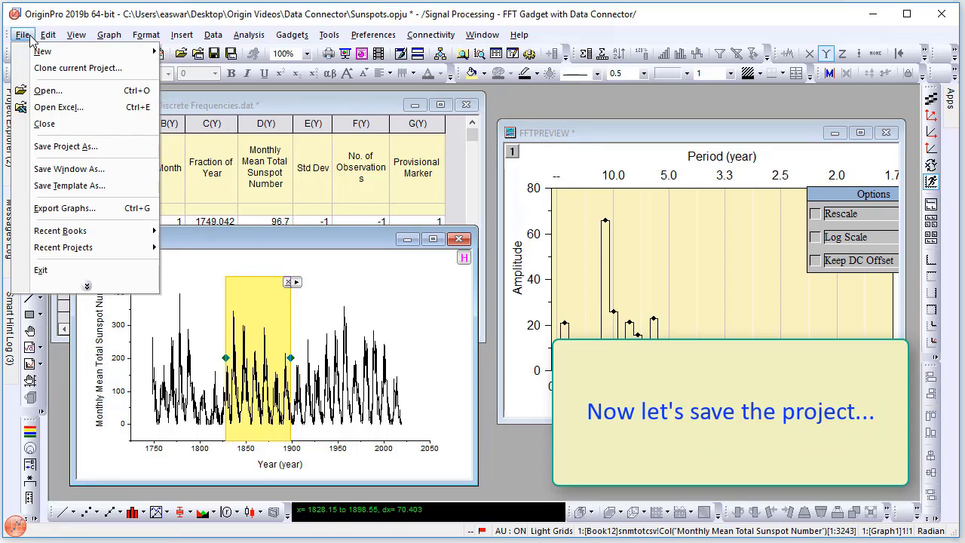
{"action": "left_click", "coordinate": [65, 146]}
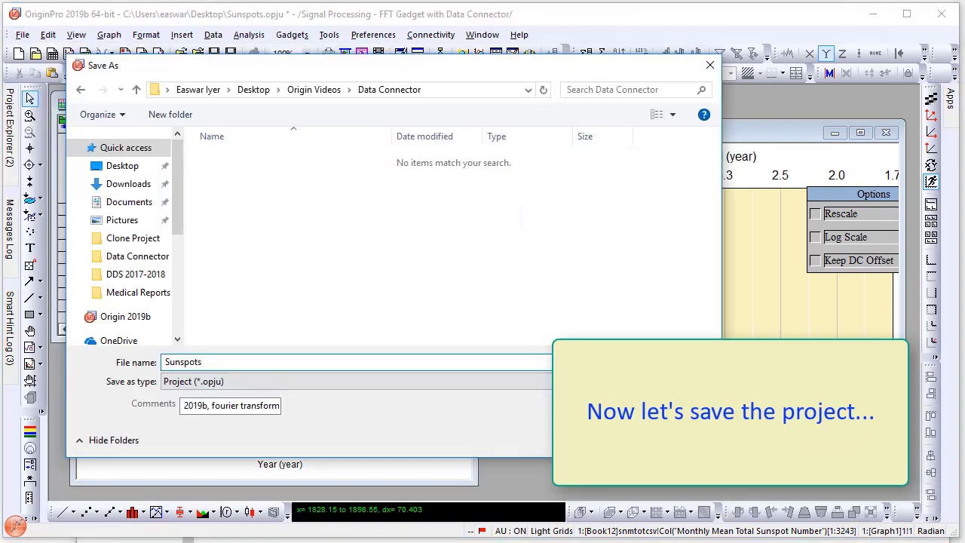
{"action": "key", "text": "Return"}
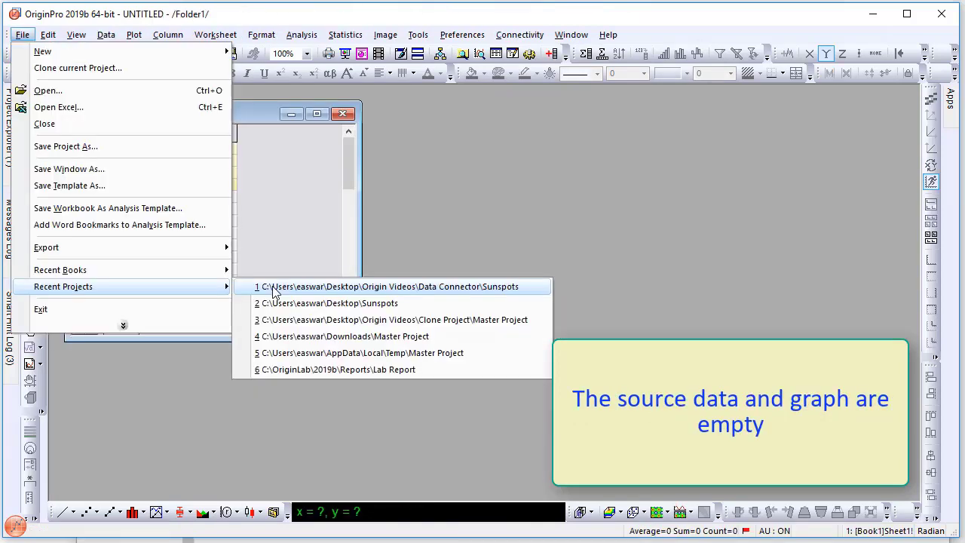
{"action": "left_click", "coordinate": [273, 287]}
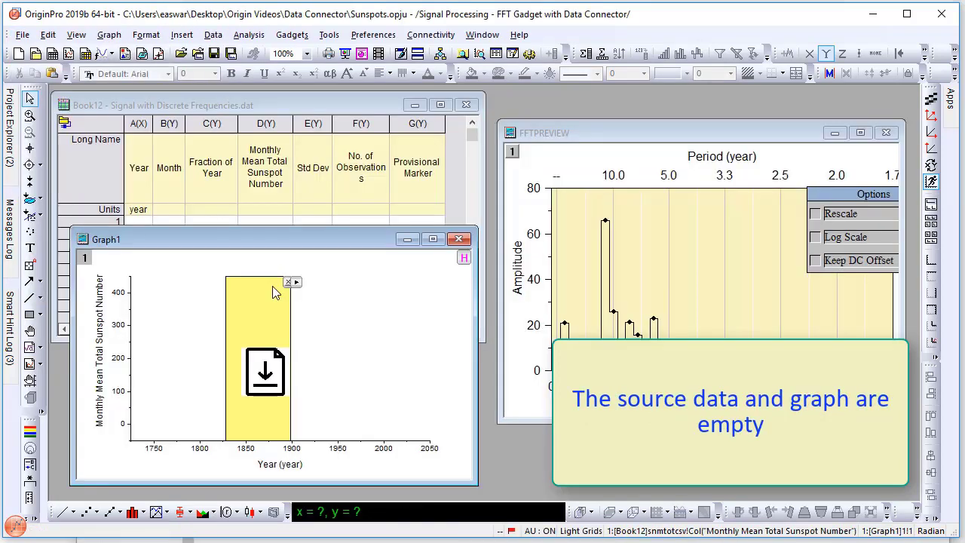
- Re-import the sunspot data into Graph1 and move the FFT range to about 1912–1983
{"action": "left_click", "coordinate": [374, 105]}
{"action": "left_click", "coordinate": [423, 373]}
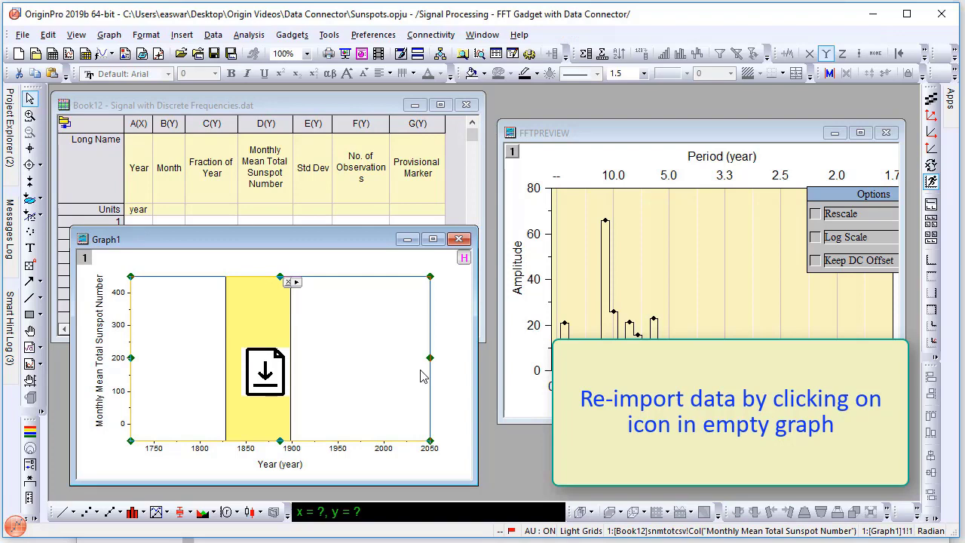
{"action": "left_click", "coordinate": [270, 382]}
{"action": "left_click", "coordinate": [270, 383]}
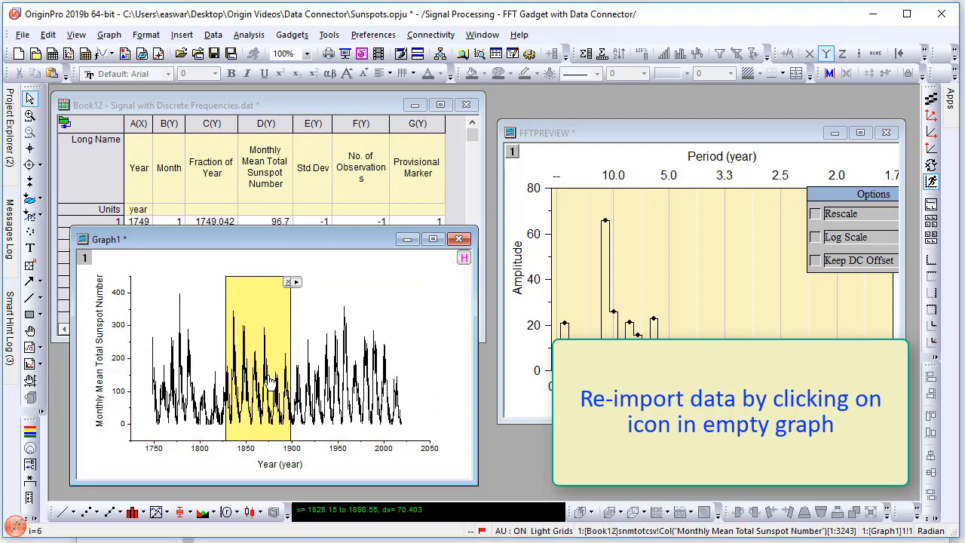
{"action": "left_click_drag", "start_coordinate": [273, 310], "coordinate": [347, 294]}
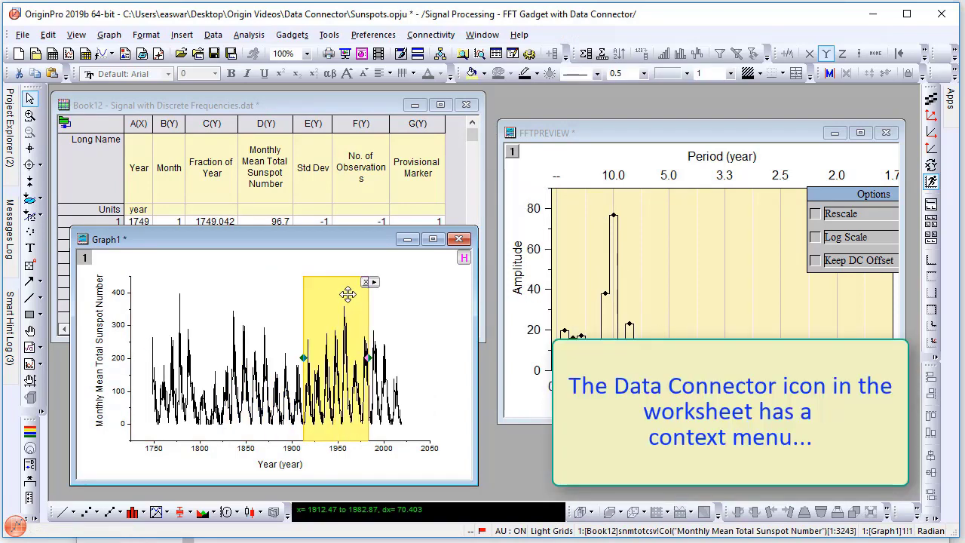
- Show the Data Connector options on the sunspot worksheet
{"action": "left_click", "coordinate": [174, 103]}
{"action": "right_click", "coordinate": [64, 123]}
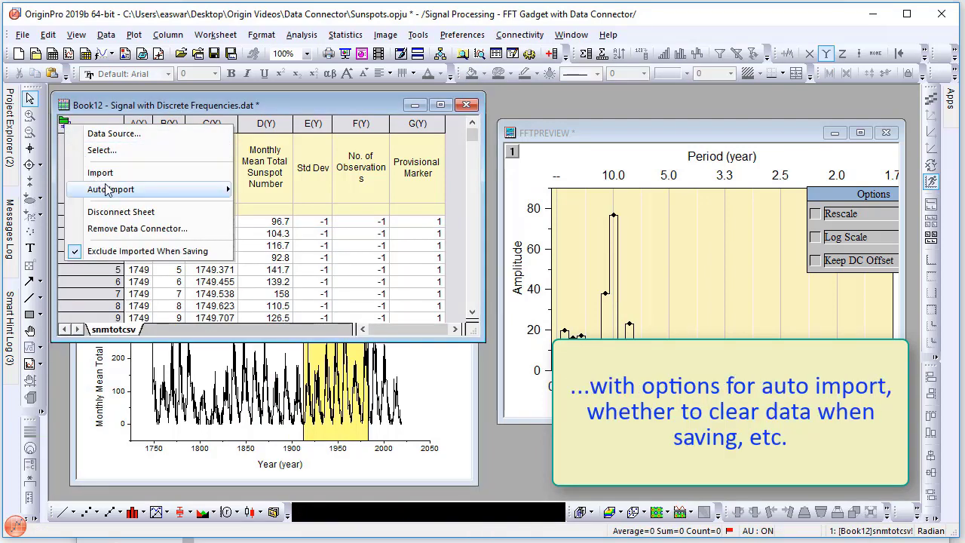
{"action": "mouse_move", "coordinate": [109, 190]}
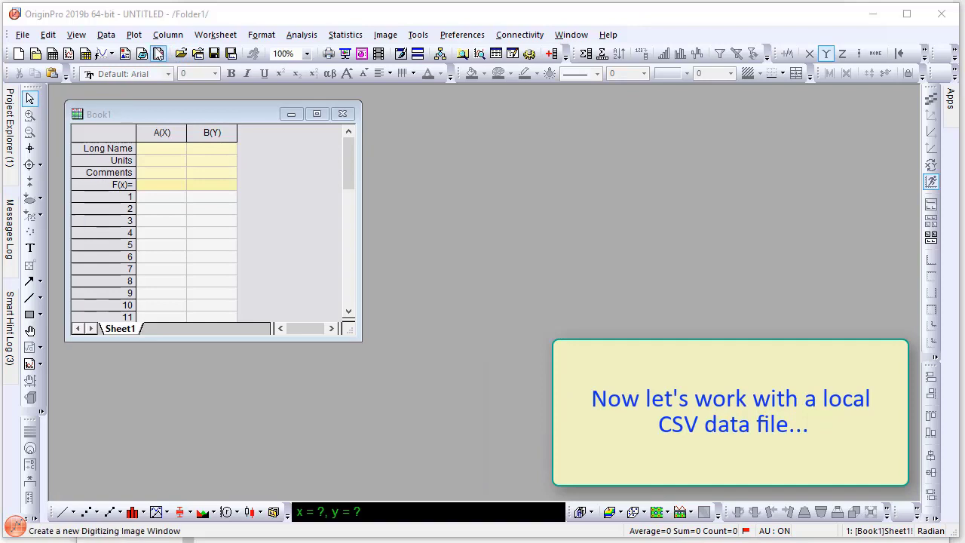
- Connect Book1 to the CSV file T275K.csv using the default CSV import options
{"action": "left_click", "coordinate": [109, 37]}
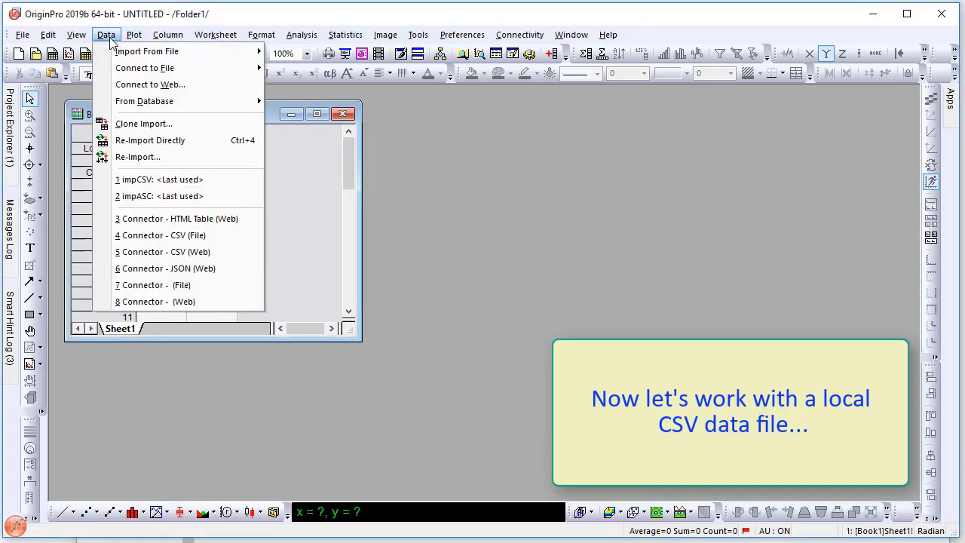
{"action": "mouse_move", "coordinate": [151, 68]}
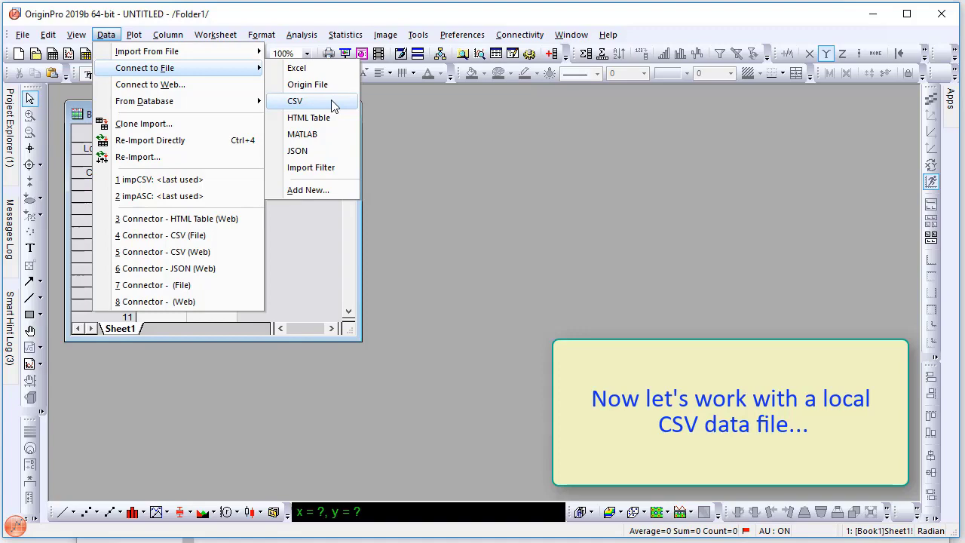
{"action": "left_click", "coordinate": [334, 106]}
{"action": "left_click", "coordinate": [237, 160]}
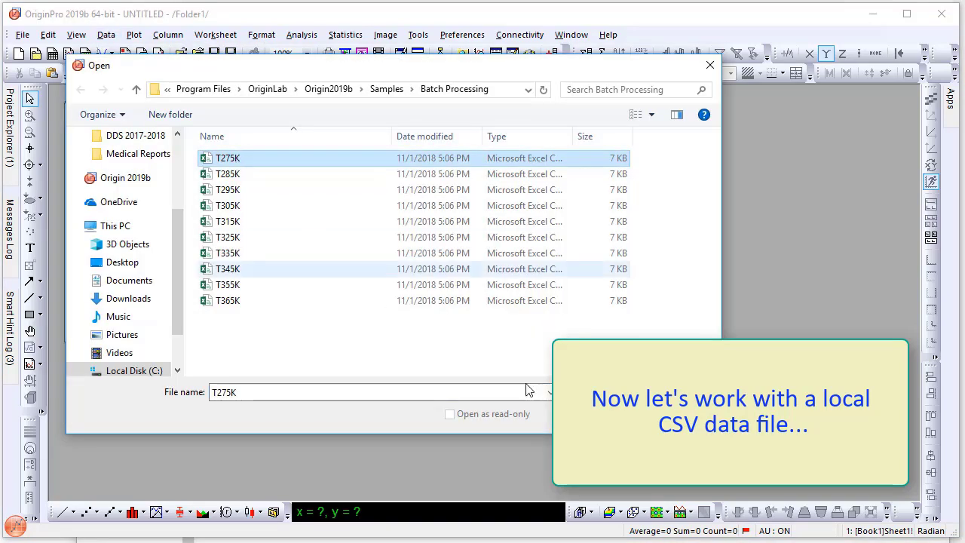
{"action": "left_click", "coordinate": [605, 422]}
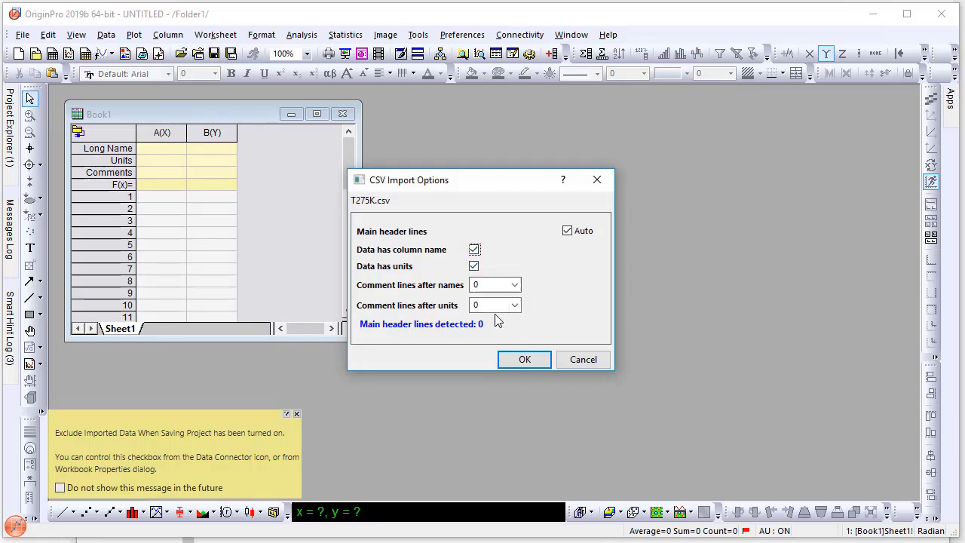
{"action": "left_click", "coordinate": [518, 365]}
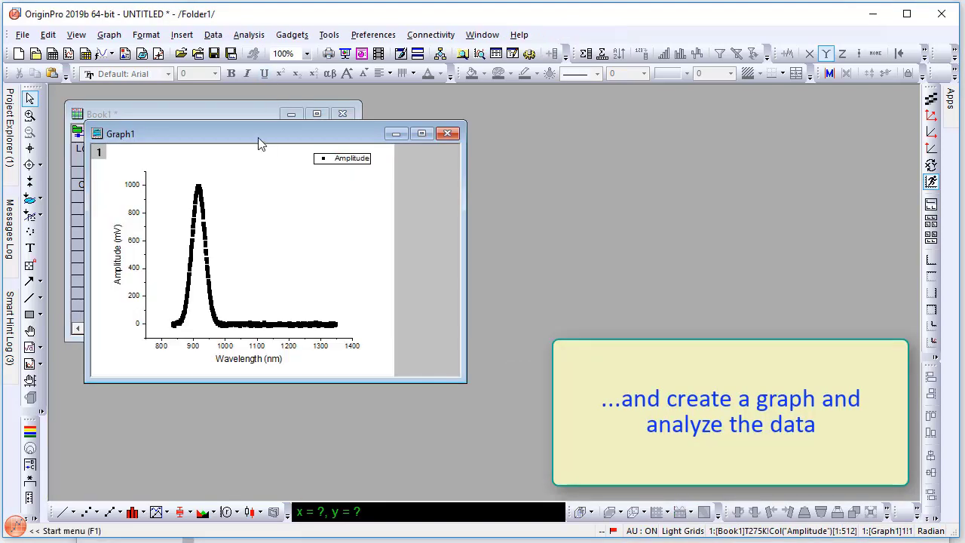
- Run a GaussAmp nonlinear curve fit on the T275K data with Recalculate set to Auto
{"action": "left_click_drag", "start_coordinate": [258, 137], "coordinate": [539, 125]}
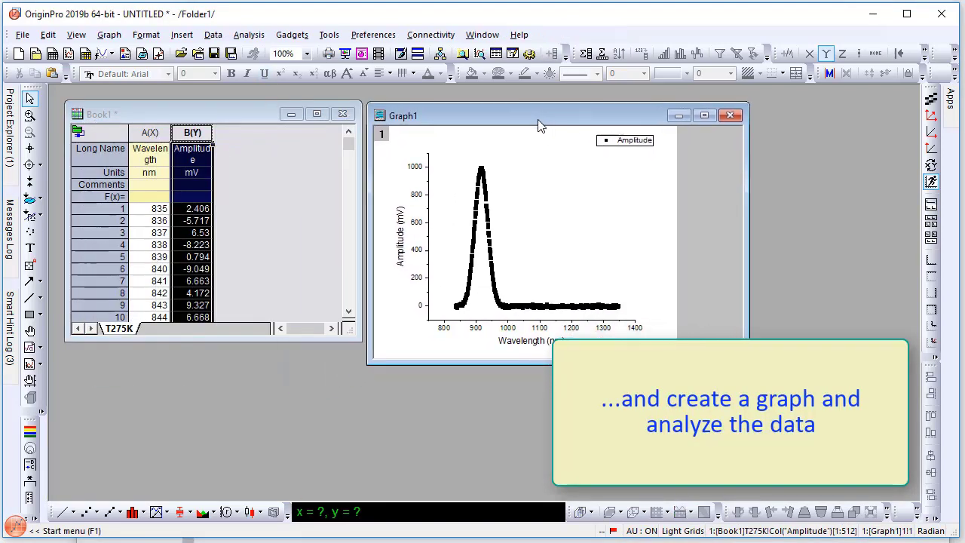
{"action": "left_click", "coordinate": [249, 36]}
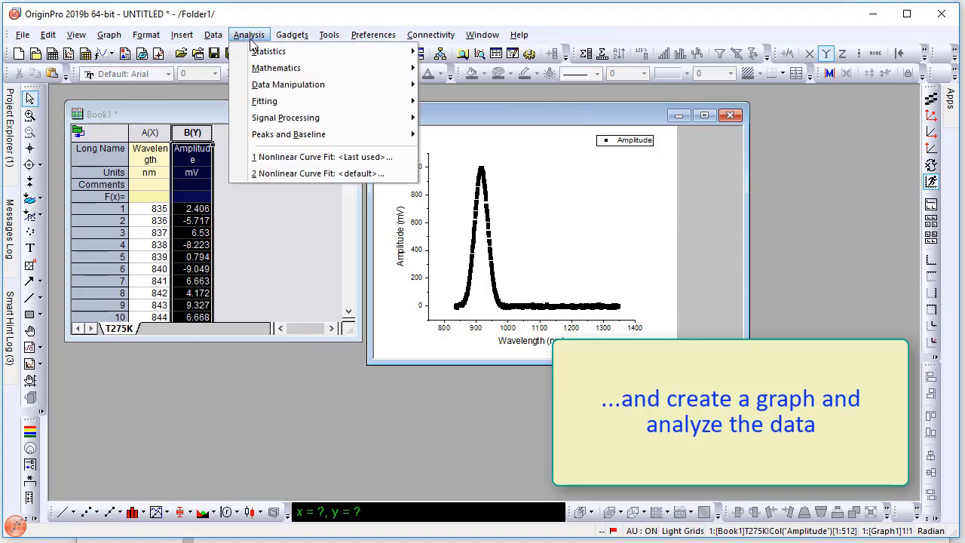
{"action": "left_click", "coordinate": [322, 157]}
{"action": "left_click", "coordinate": [198, 93]}
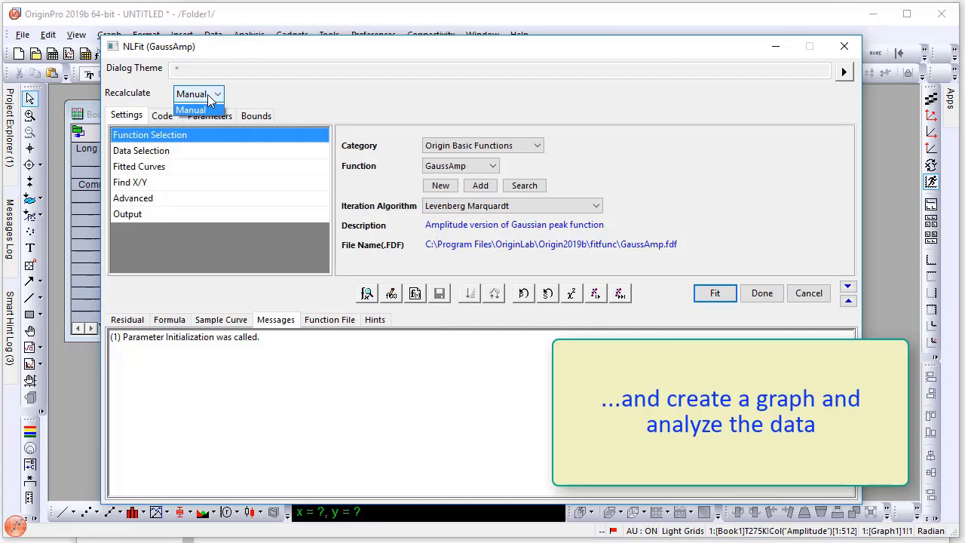
{"action": "left_click", "coordinate": [190, 120]}
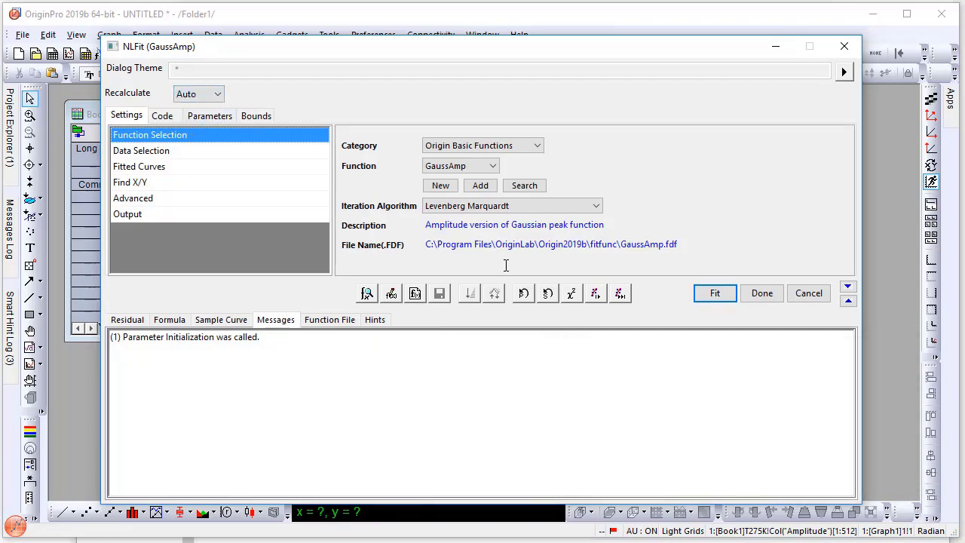
{"action": "left_click", "coordinate": [715, 294]}
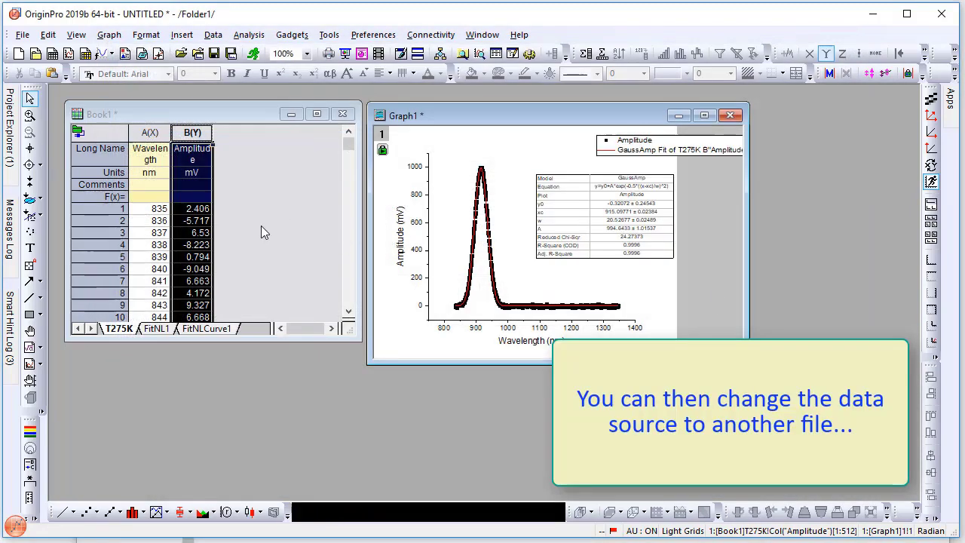
- Change Book1's Data Source to T325K.csv, confirming the new path and CSV import settings
{"action": "left_click", "coordinate": [252, 227]}
{"action": "left_click", "coordinate": [77, 131]}
{"action": "left_click", "coordinate": [87, 143]}
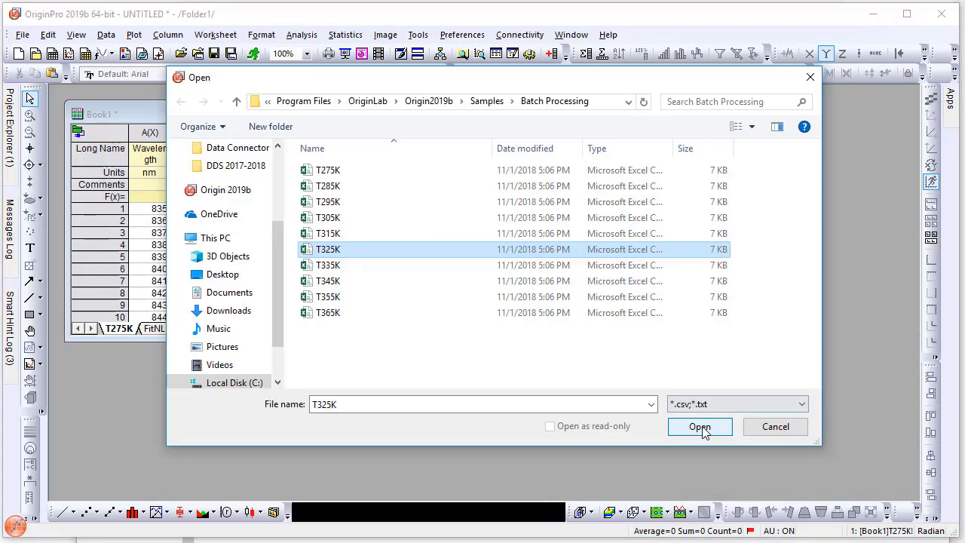
{"action": "left_click", "coordinate": [700, 427]}
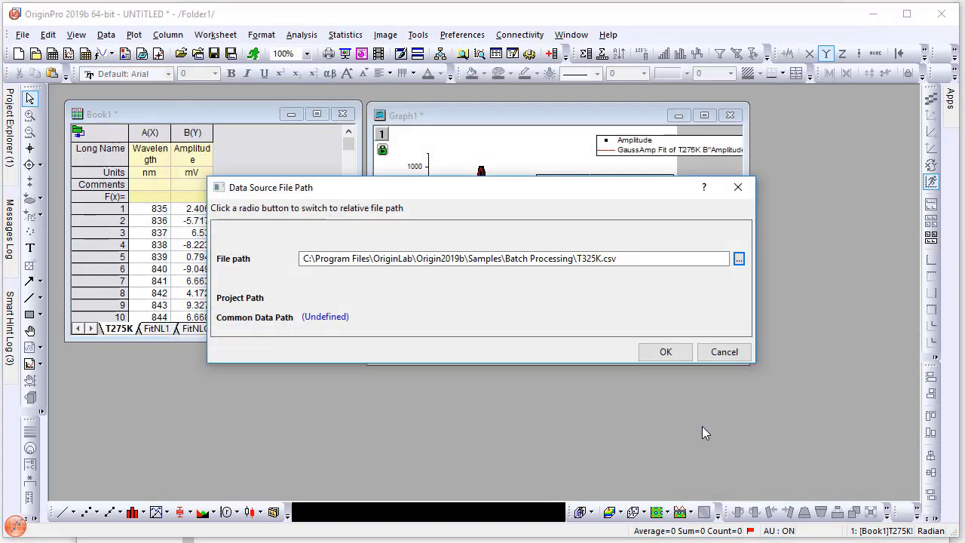
{"action": "left_click", "coordinate": [664, 353]}
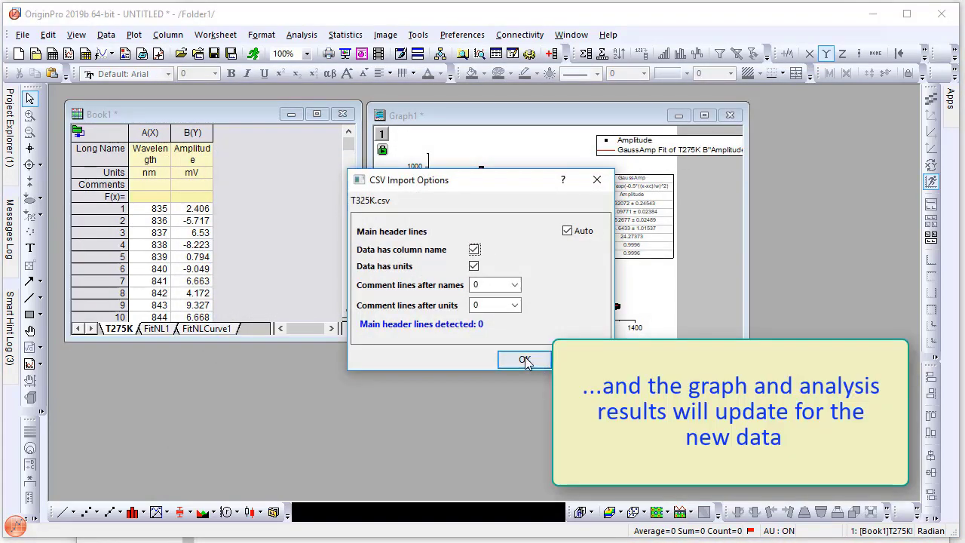
{"action": "left_click", "coordinate": [526, 358]}
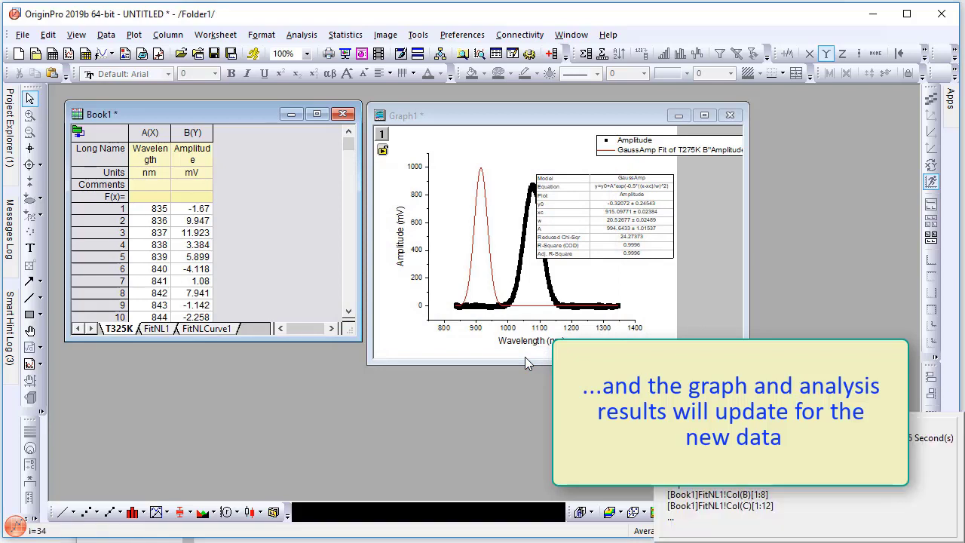